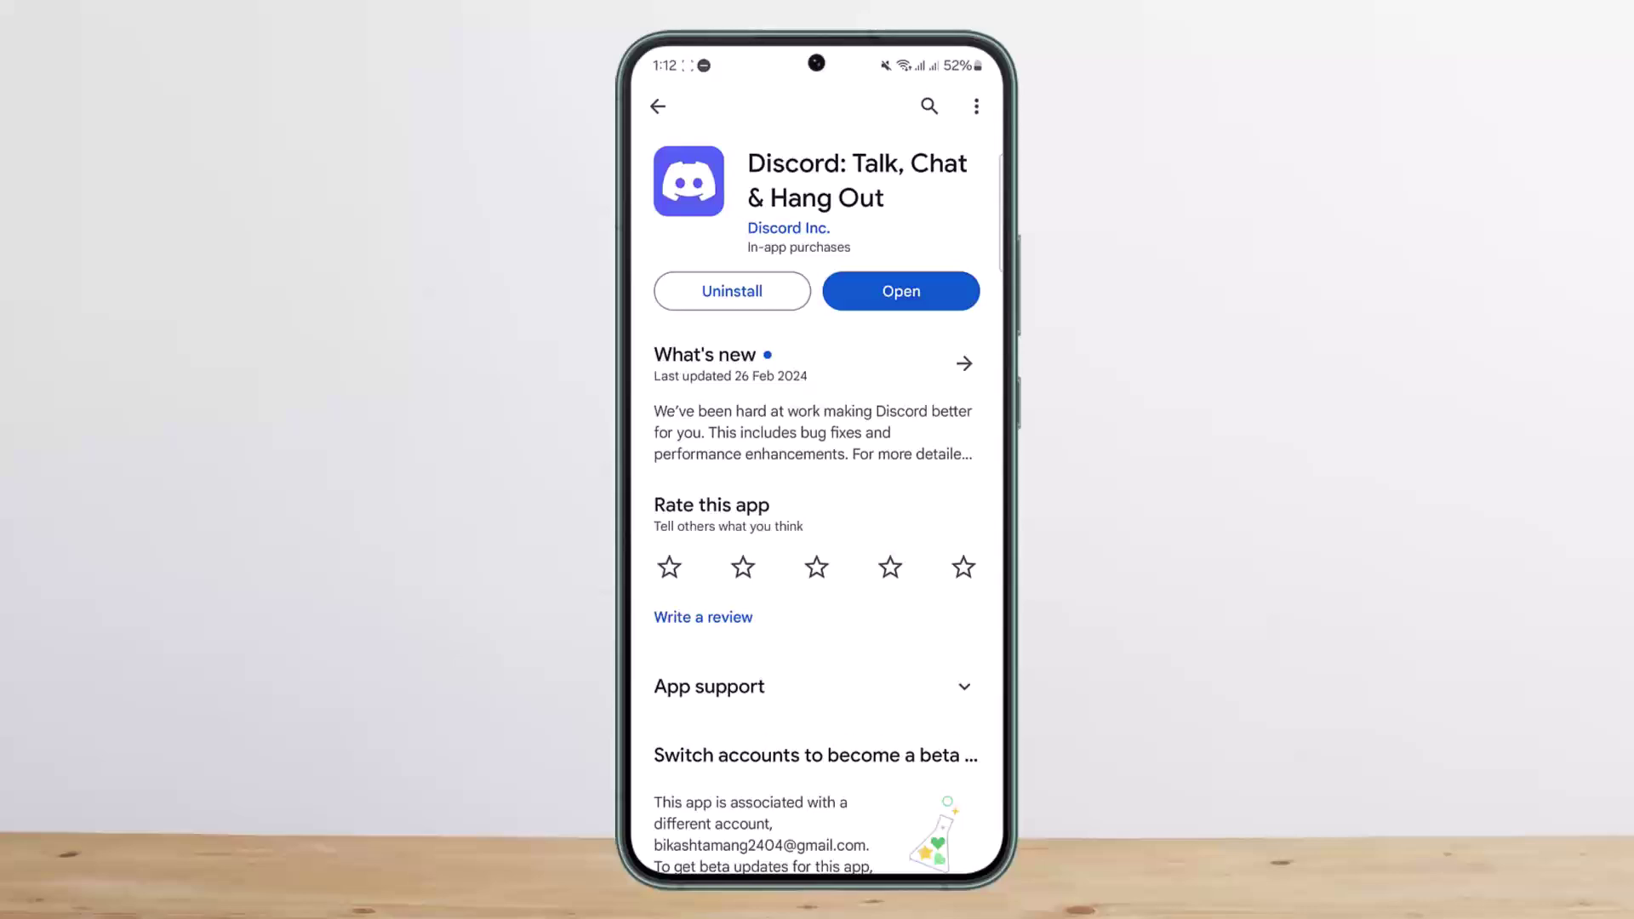
Launch the up-to-date Discord app from its Play Store listing to reach Messages.
{"action": "left_click", "coordinate": [916, 288]}
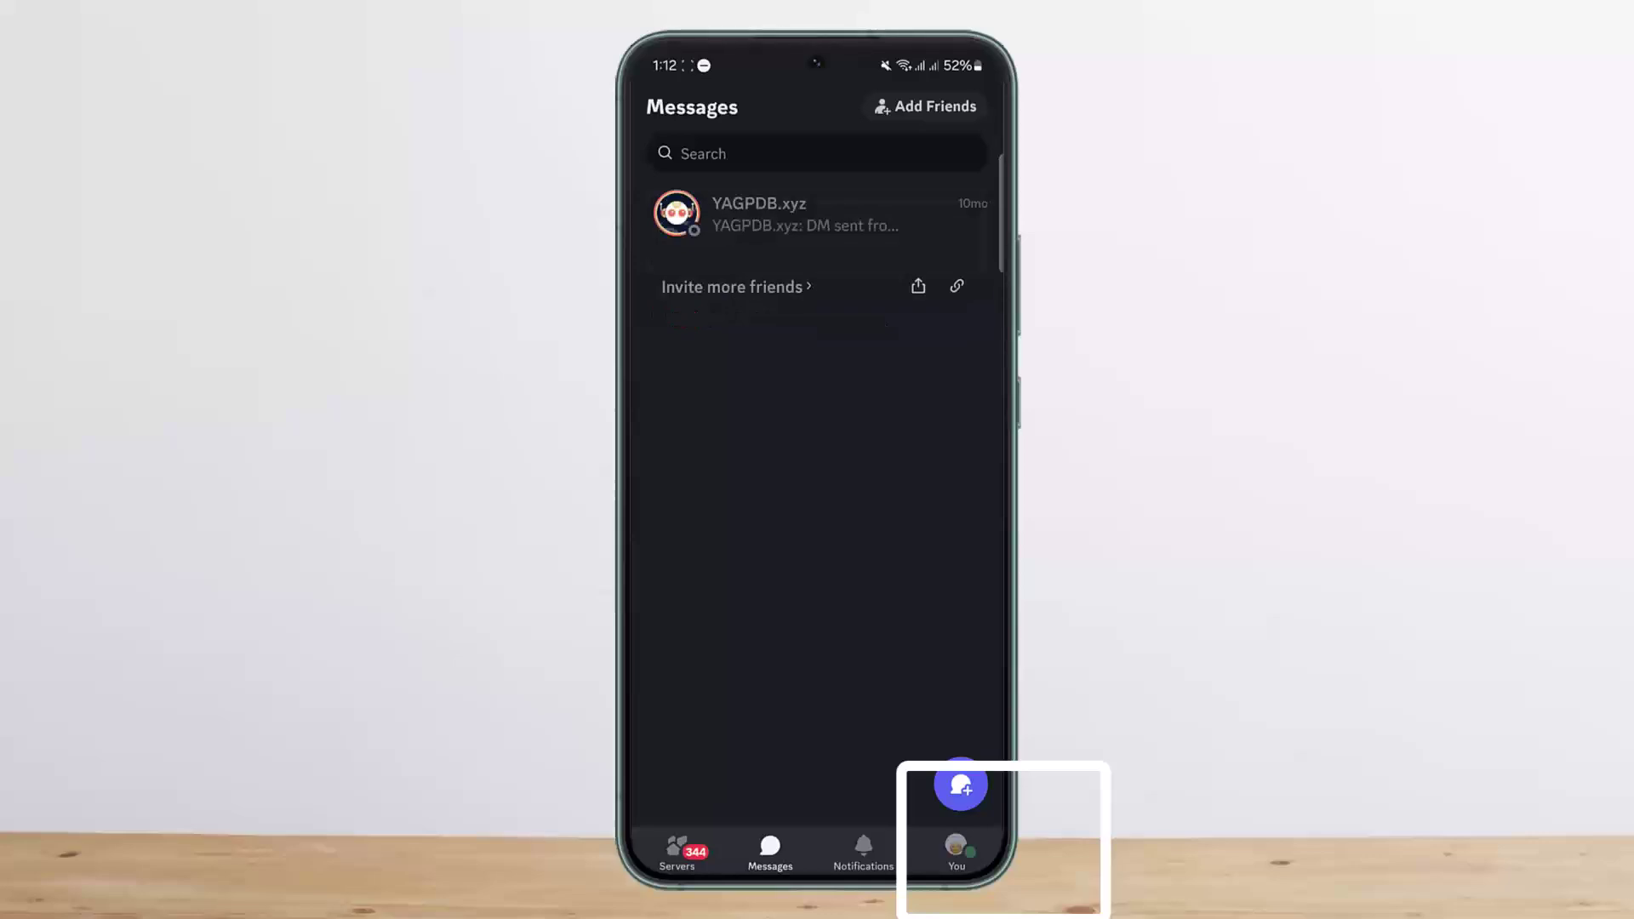
Go to the You tab to view your profile and its Spotify connection.
{"action": "left_click", "coordinate": [956, 848]}
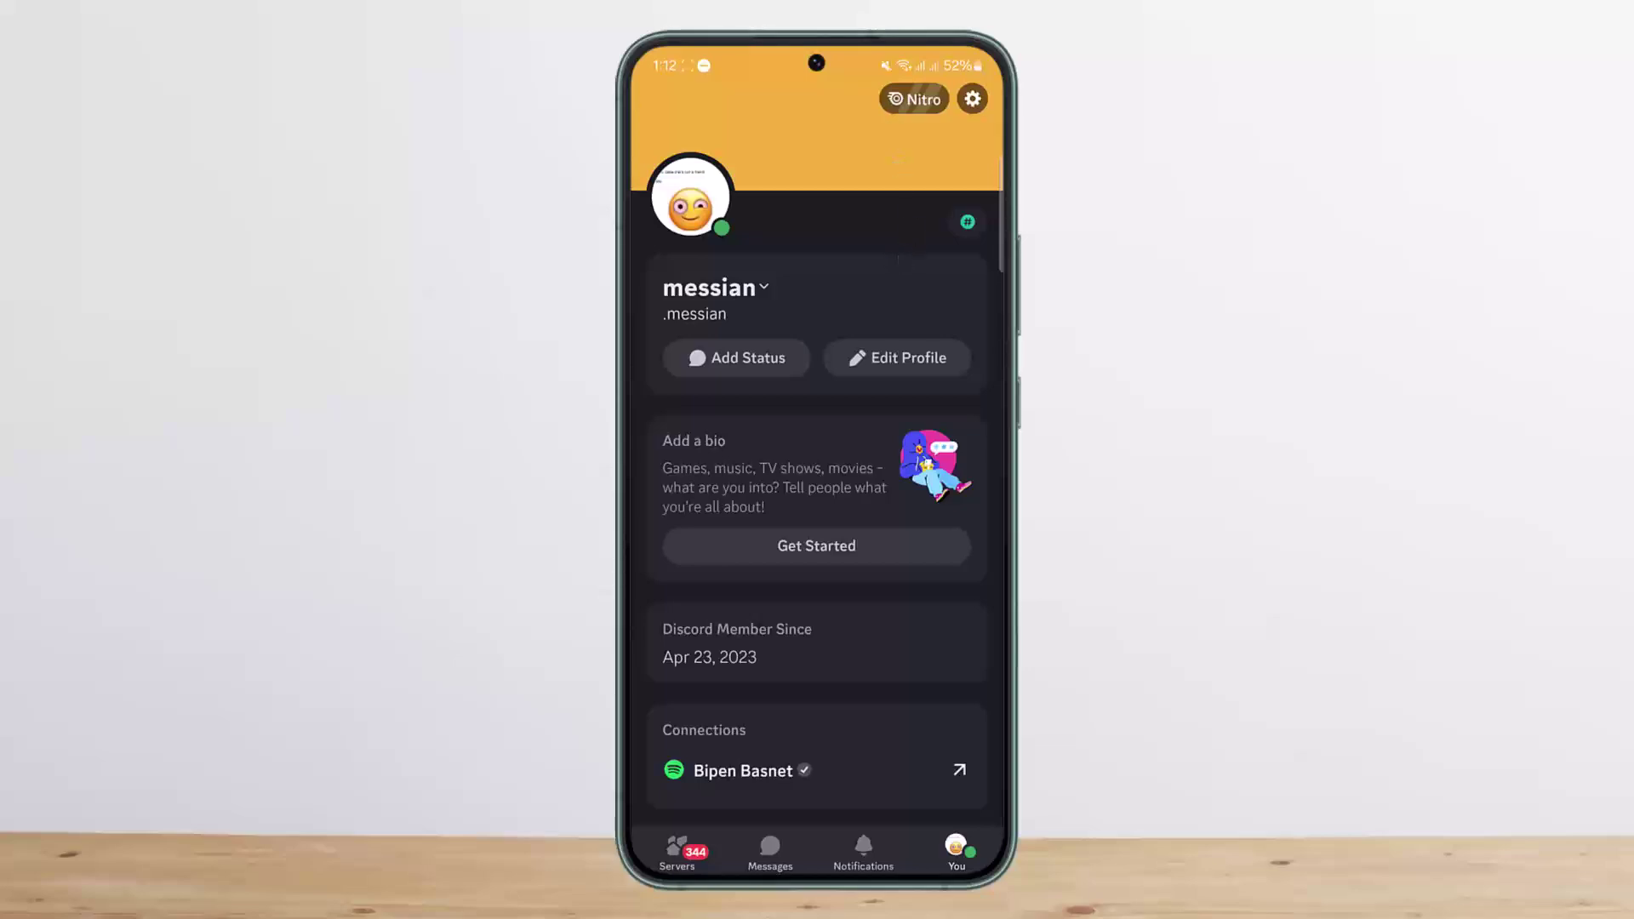
{"action": "scroll", "coordinate": [861, 574], "scroll_direction": "down", "scroll_amount": 1}
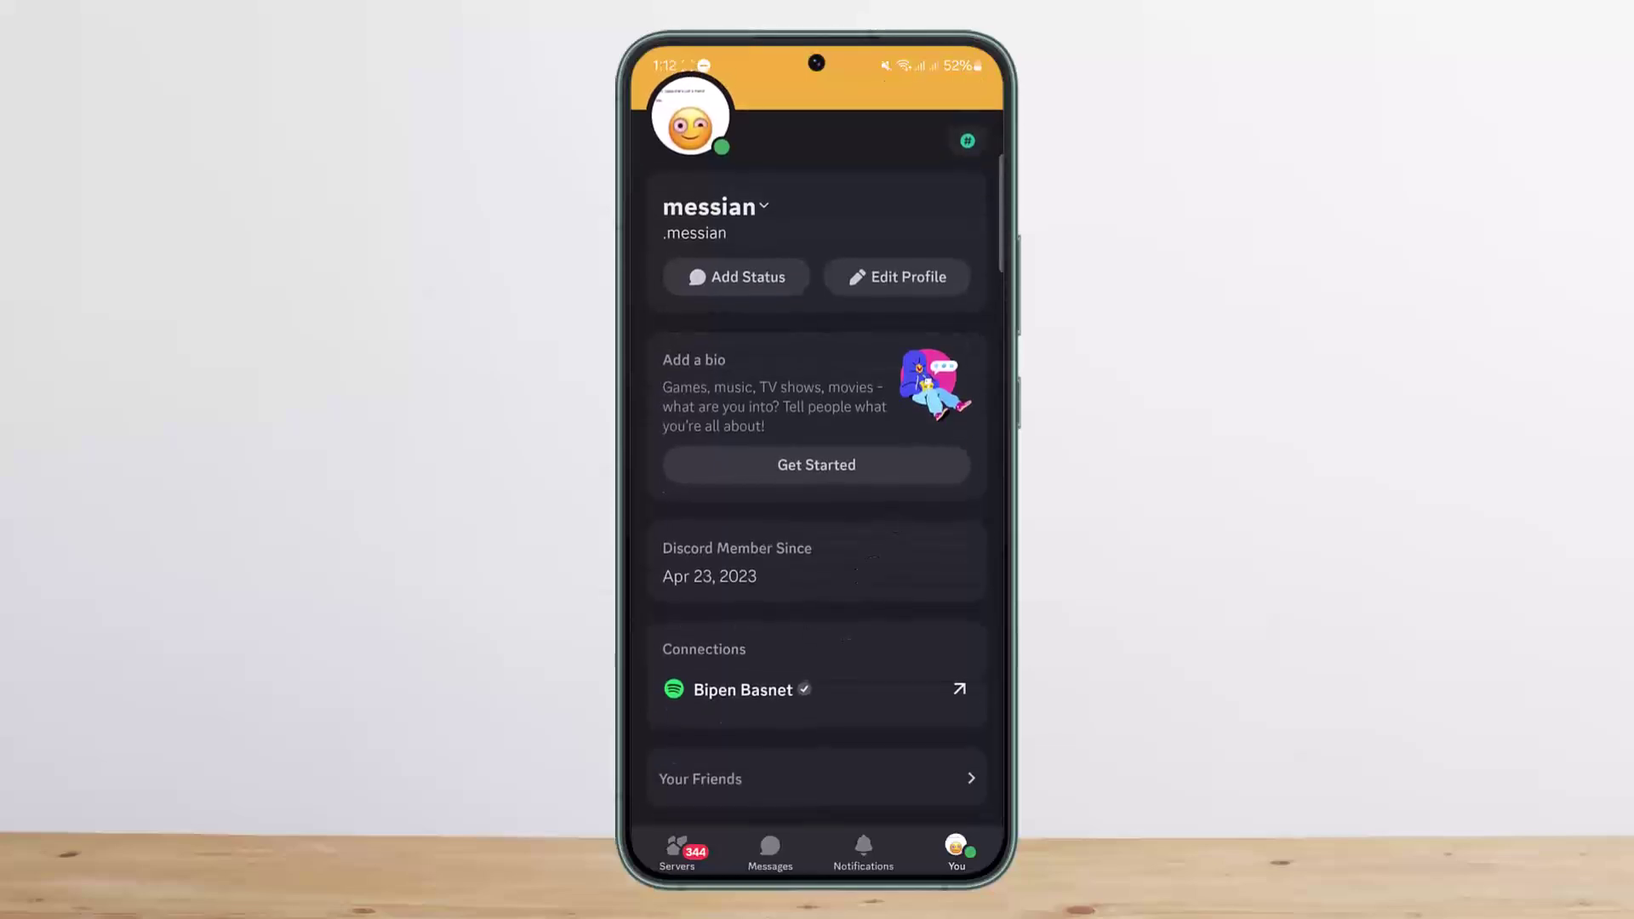
{"action": "scroll", "coordinate": [889, 583], "scroll_direction": "up", "scroll_amount": 1}
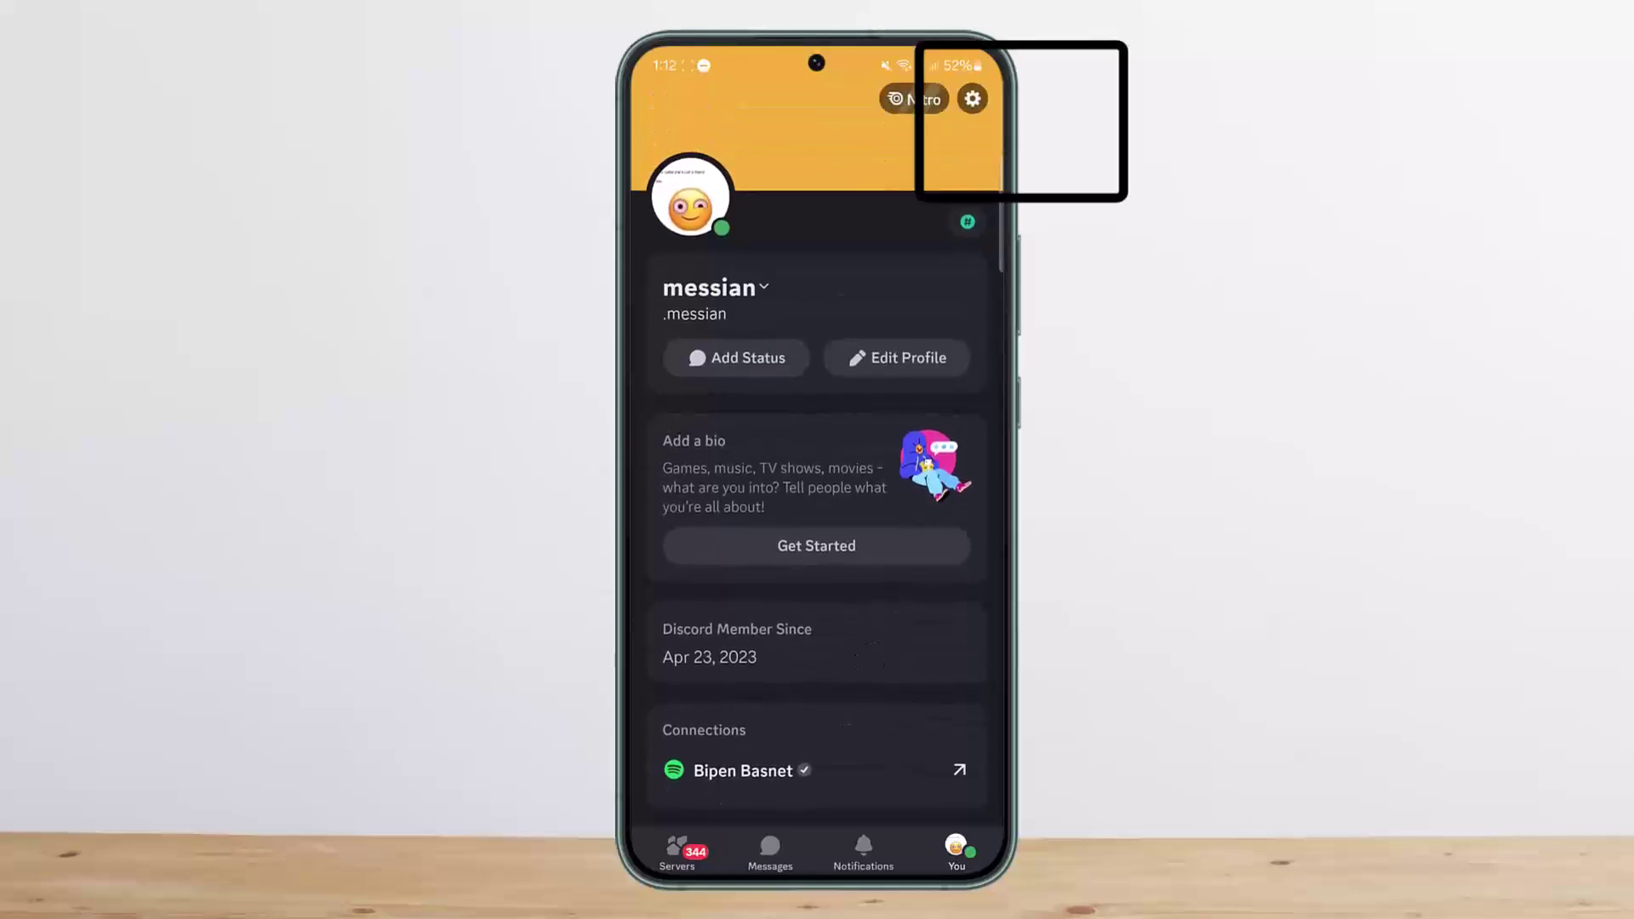
Open Settings, then Connections, showing Spotify with profile and status display enabled.
{"action": "left_click", "coordinate": [973, 99]}
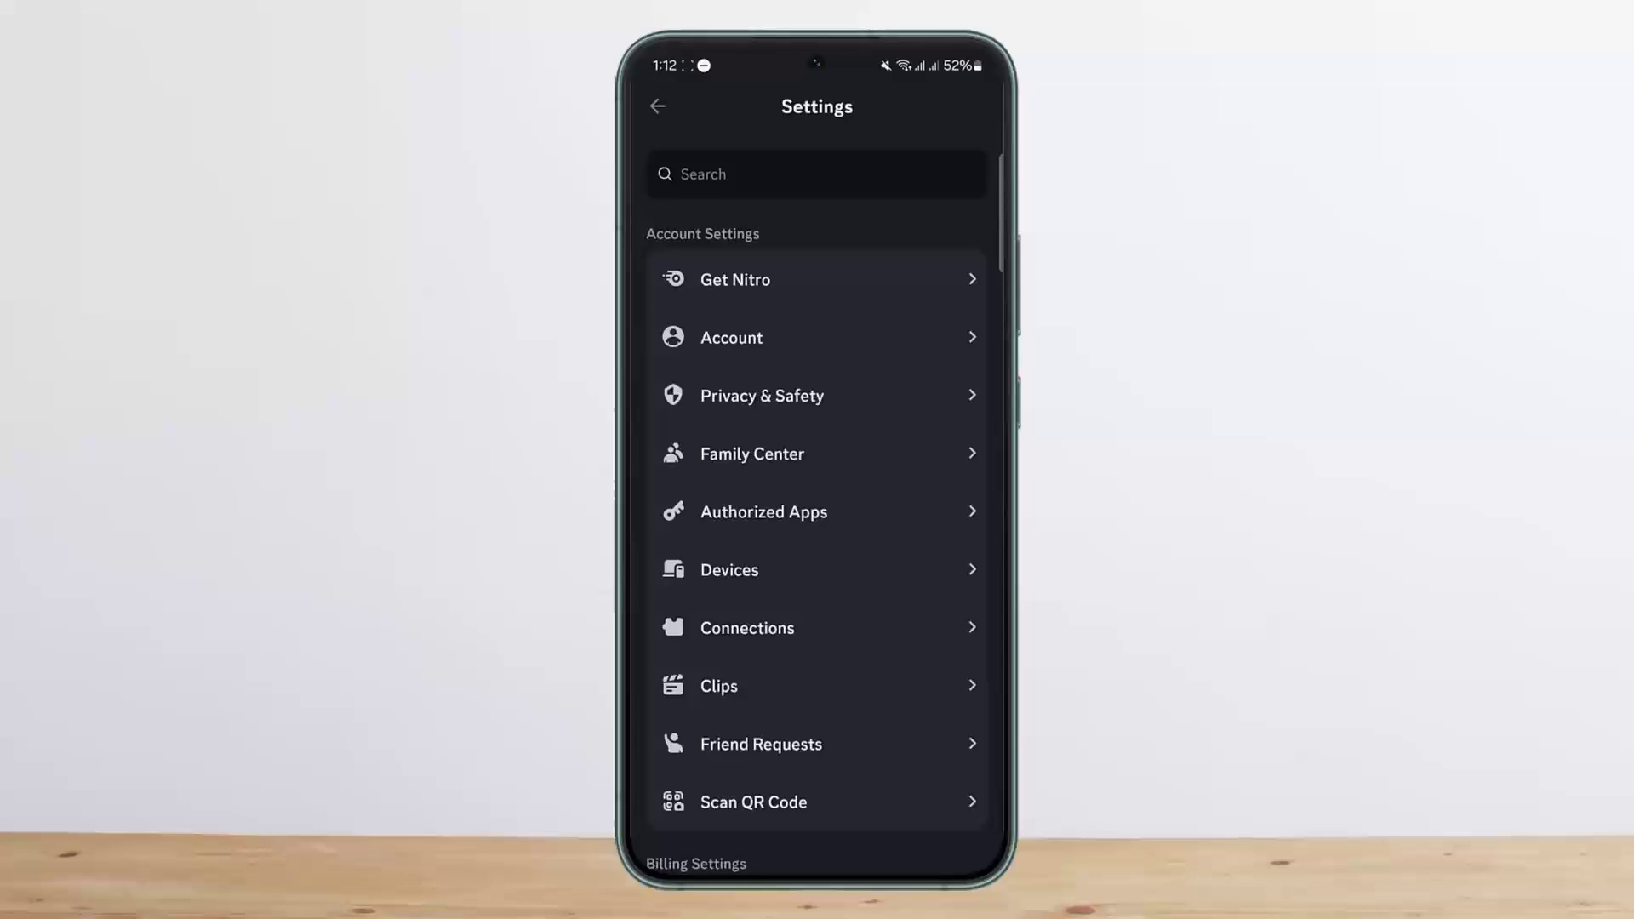
{"action": "left_click", "coordinate": [858, 634]}
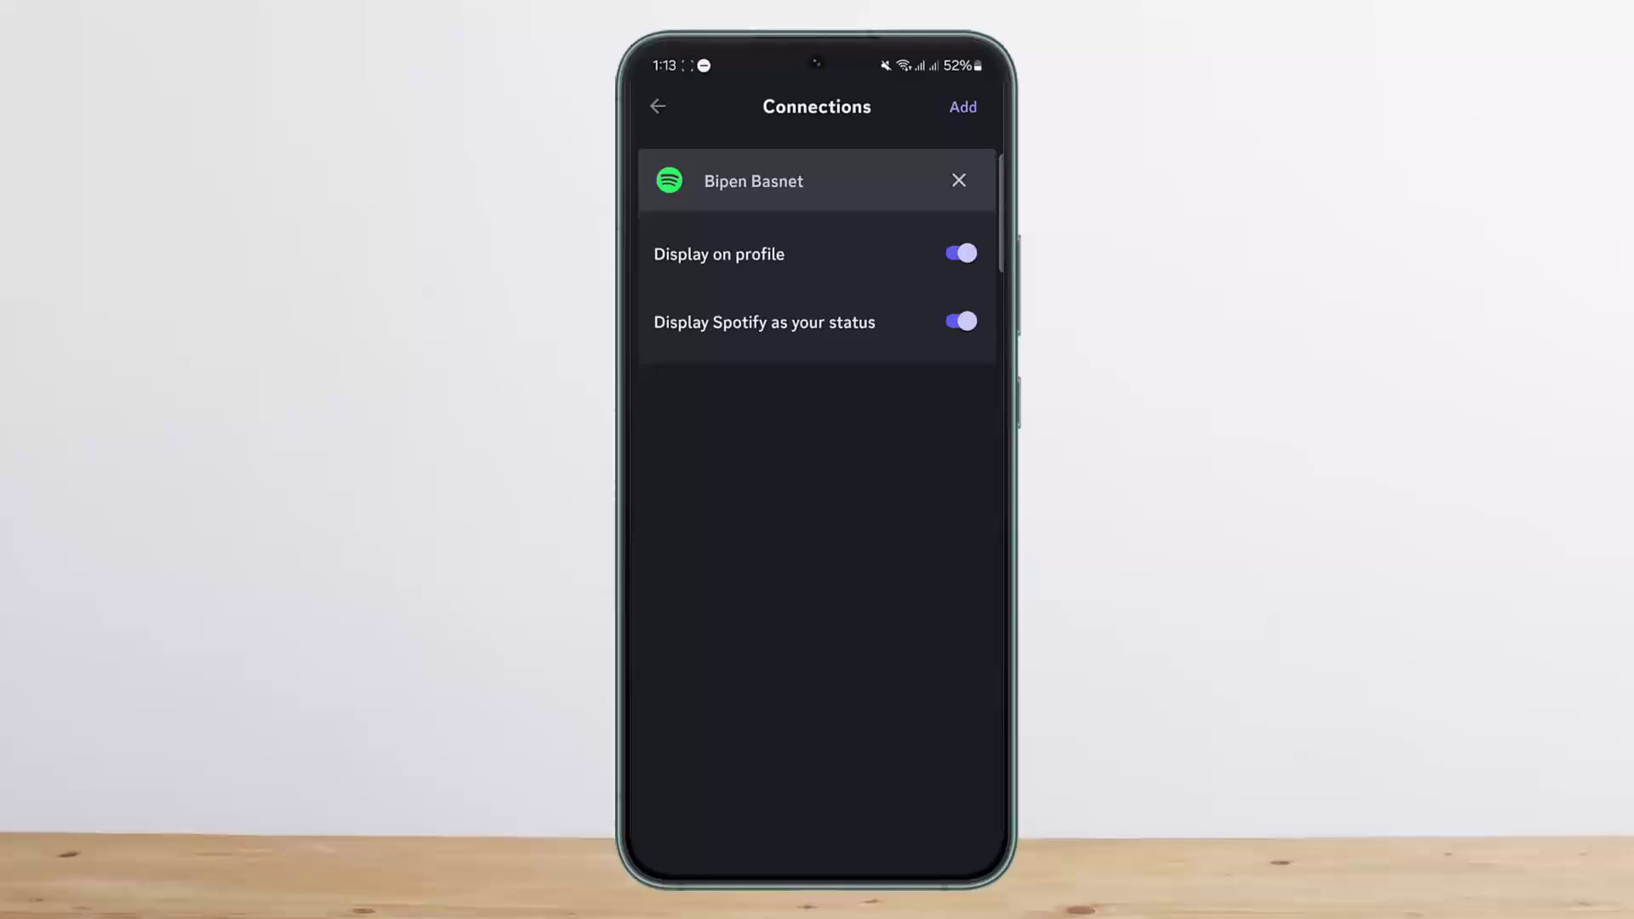
Trigger the Disconnect Spotify prompt unconfirmed, then switch back to Discord's Play Store page via recent apps.
{"action": "left_click", "coordinate": [958, 181]}
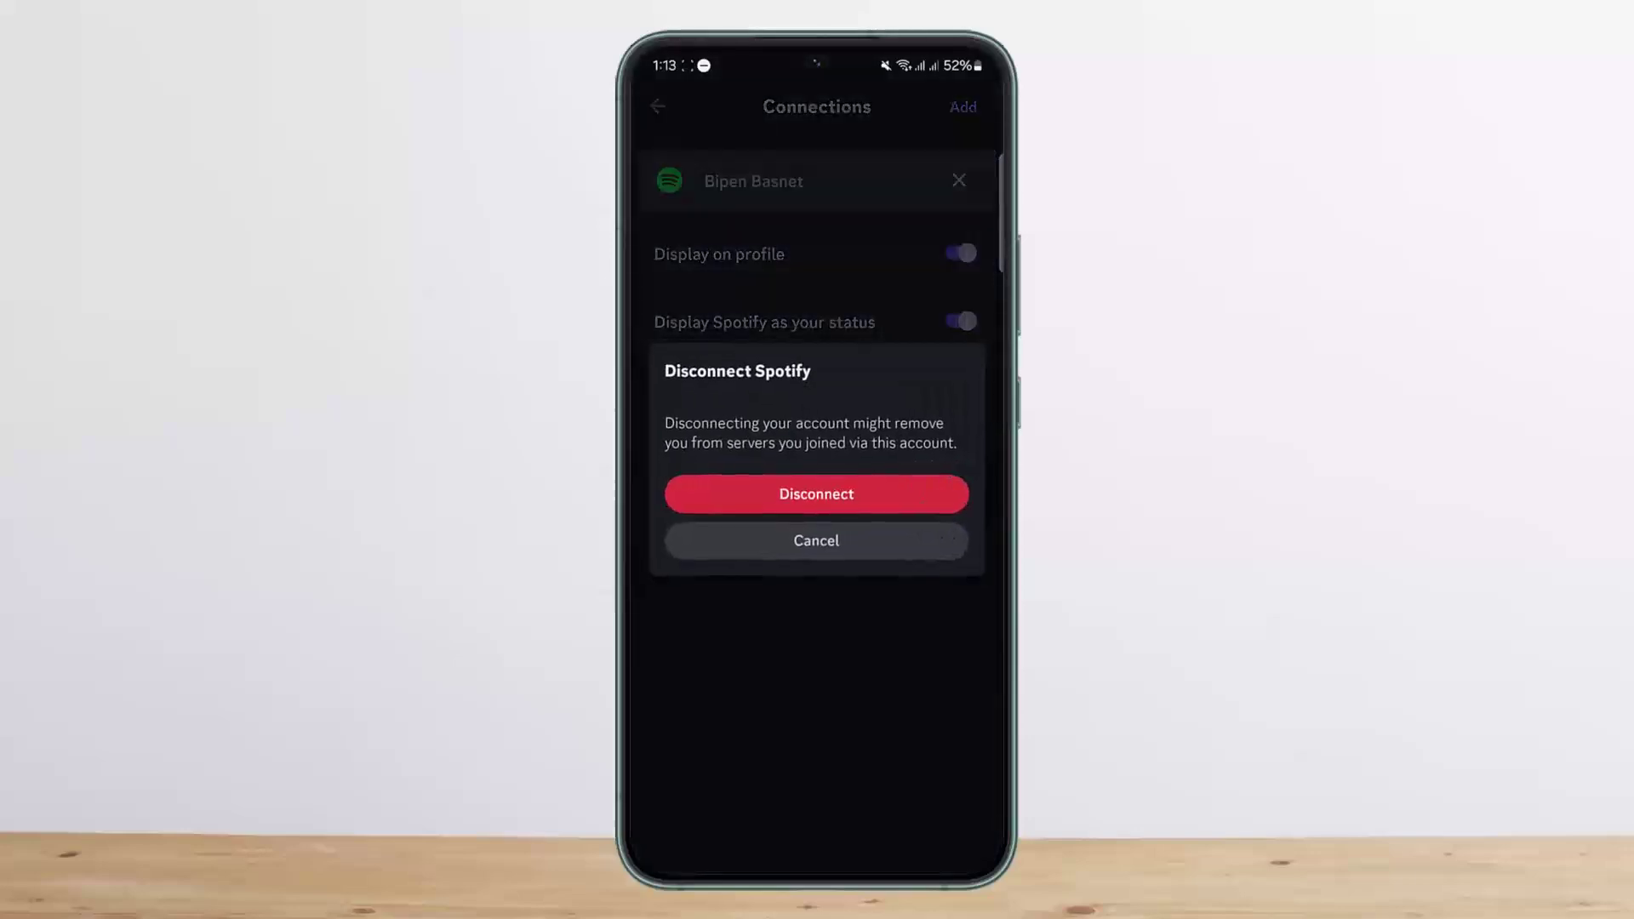
{"action": "left_click", "coordinate": [889, 720]}
{"action": "left_click_drag", "start_coordinate": [817, 873], "coordinate": [854, 773]}
{"action": "left_click_drag", "start_coordinate": [944, 595], "coordinate": [879, 595]}
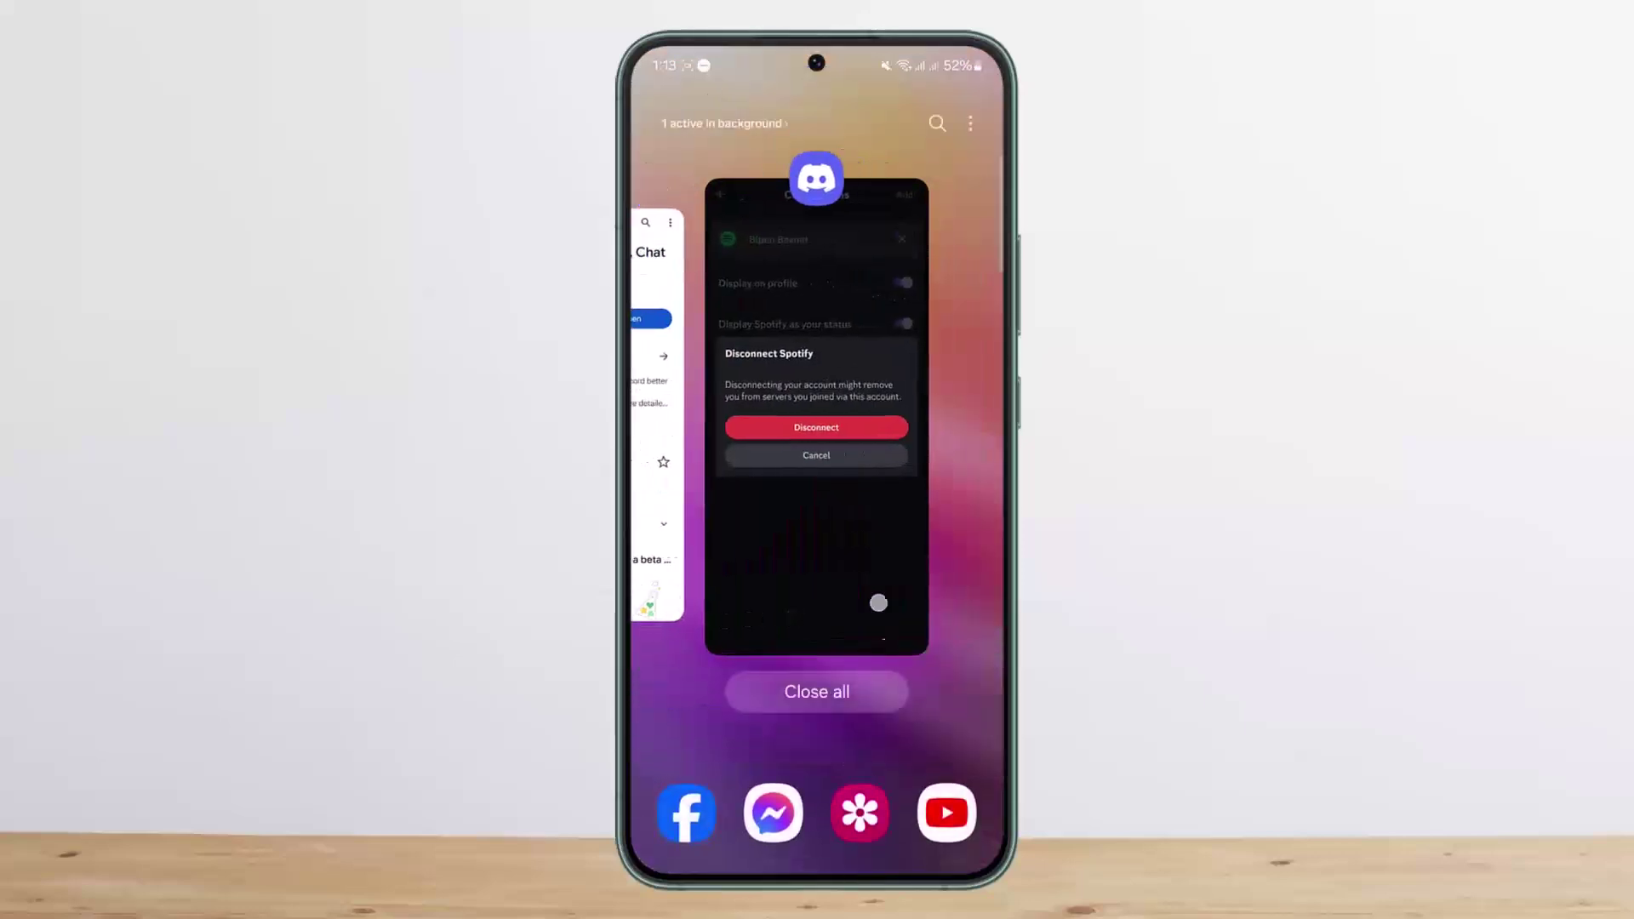
{"action": "left_click_drag", "start_coordinate": [793, 565], "coordinate": [866, 566]}
{"action": "left_click", "coordinate": [854, 613]}
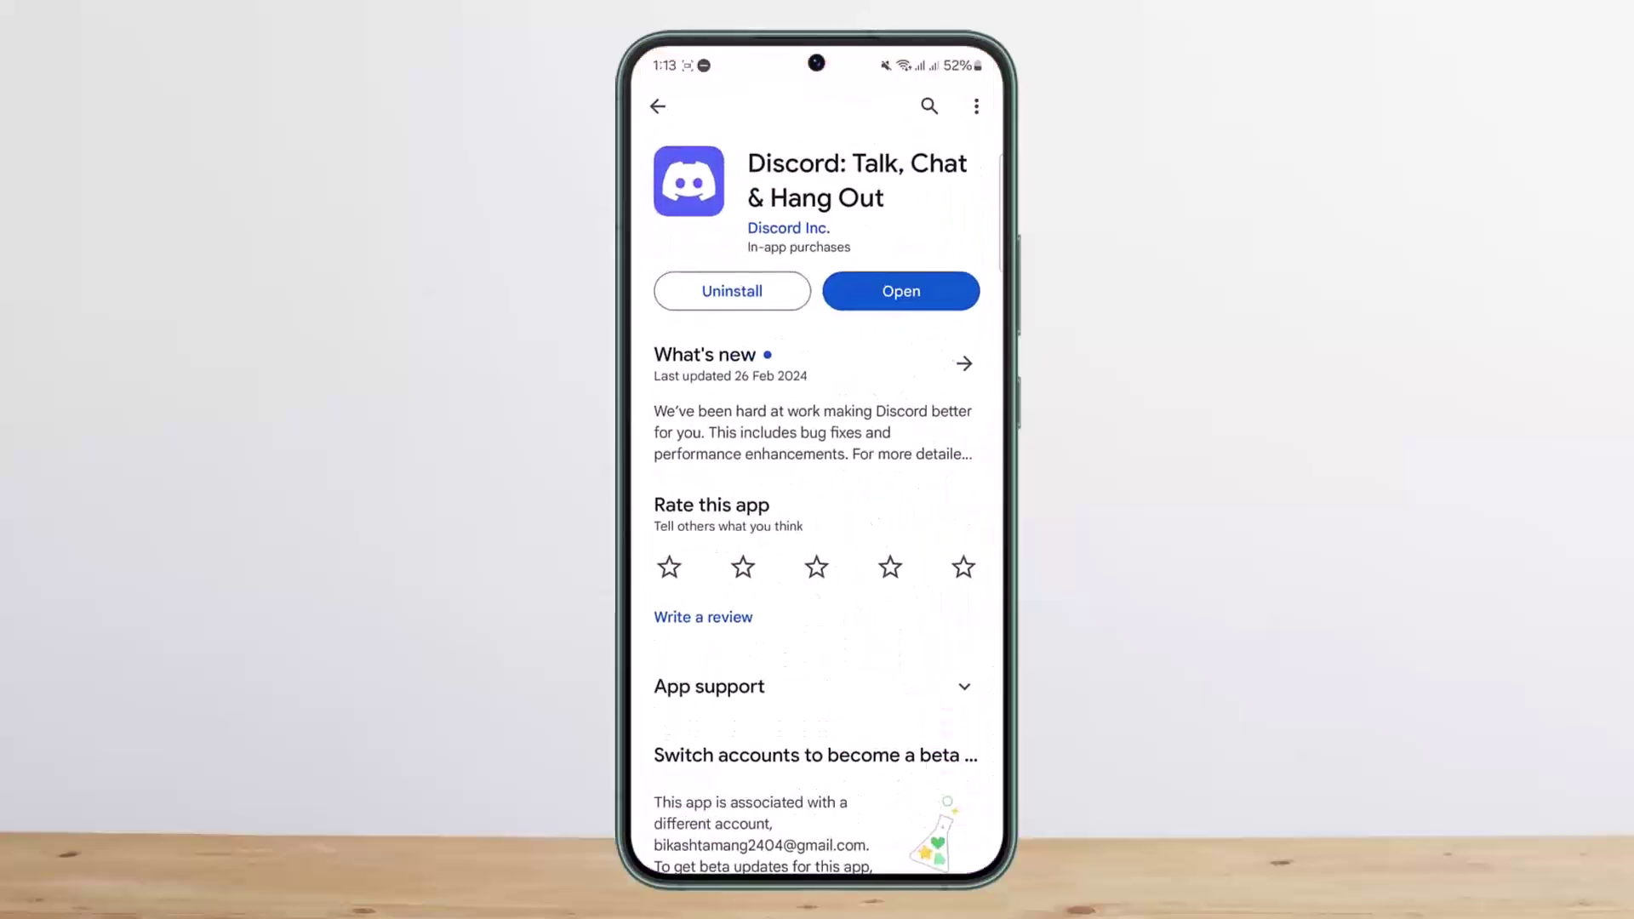